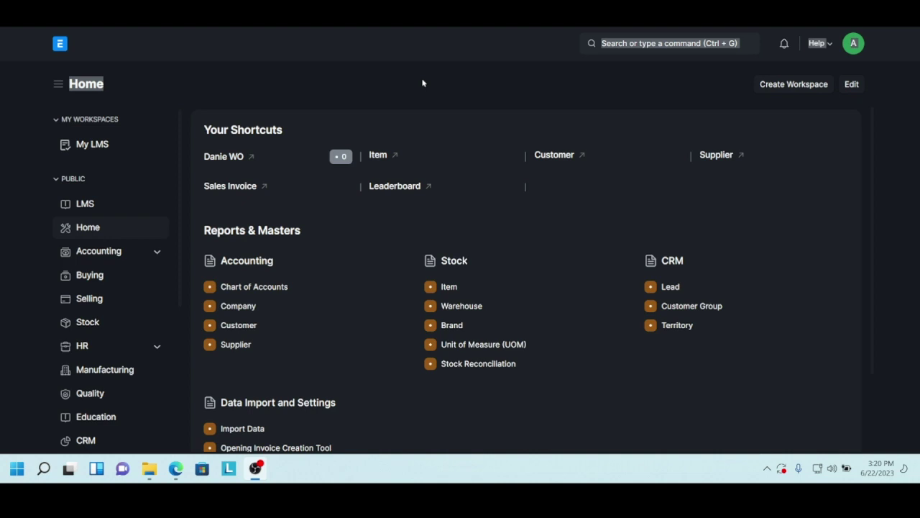
# Open the Buying workspace and scroll to its Reports & Masters groups, including Supplier and Key Reports.
pyautogui.click(92, 275)
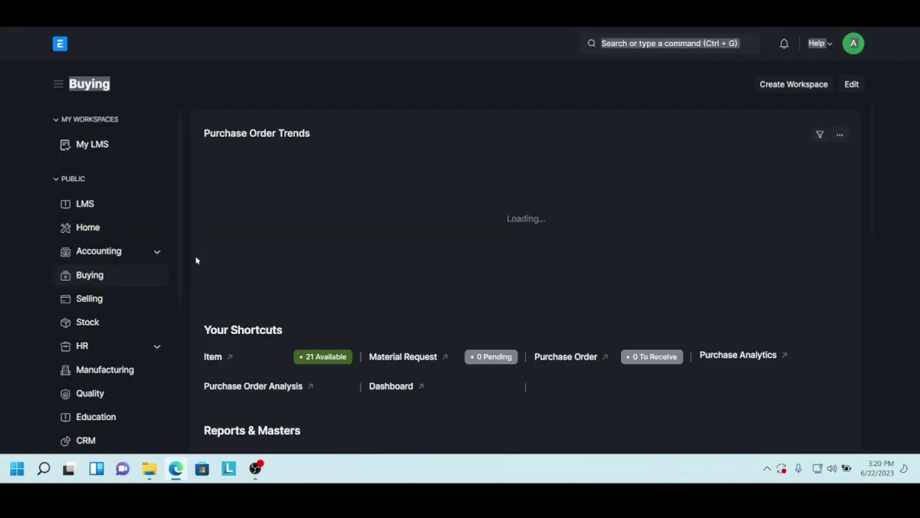
pyautogui.scroll(-4, 276, 265)
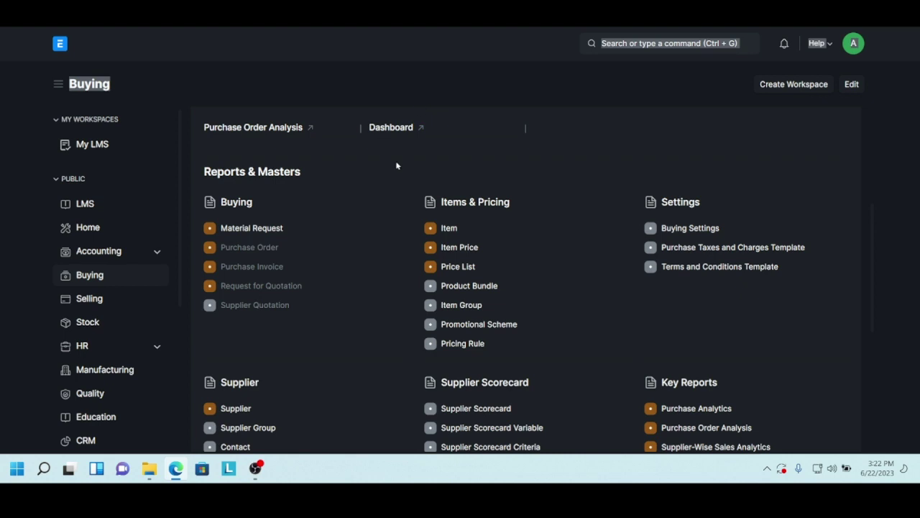
pyautogui.click(428, 81)
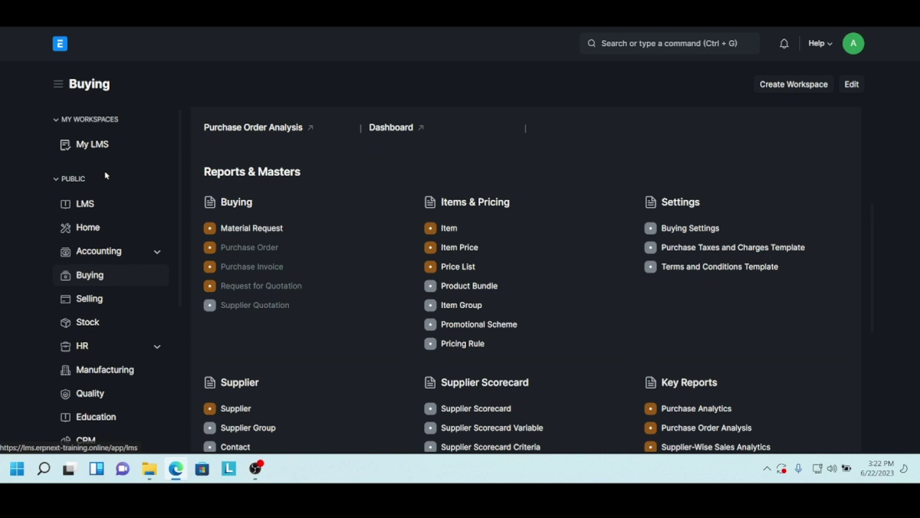
pyautogui.scroll(-3, 96, 298)
pyautogui.scroll(3, 93, 291)
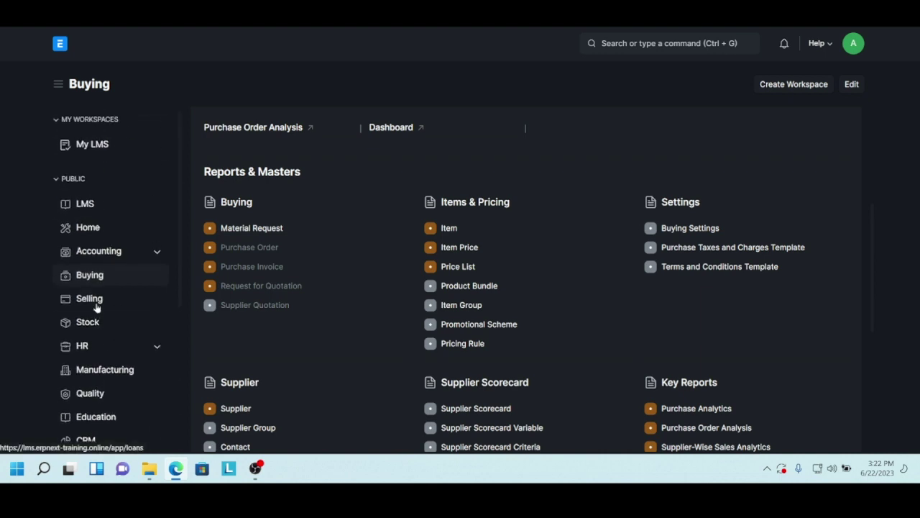
pyautogui.scroll(-3, 96, 308)
pyautogui.scroll(3, 97, 308)
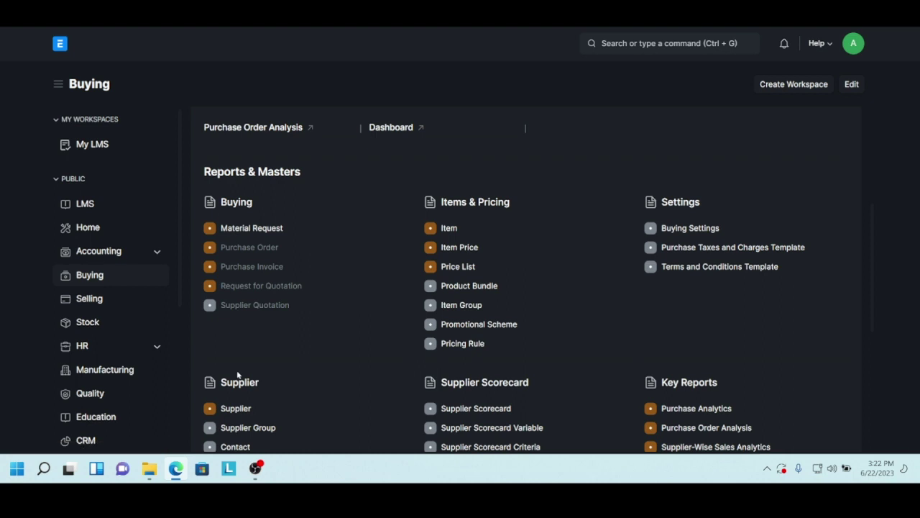
# Open the Accounting workspace at the top, showing the 2023-2024 Profit and Loss chart and shortcuts.
pyautogui.click(107, 251)
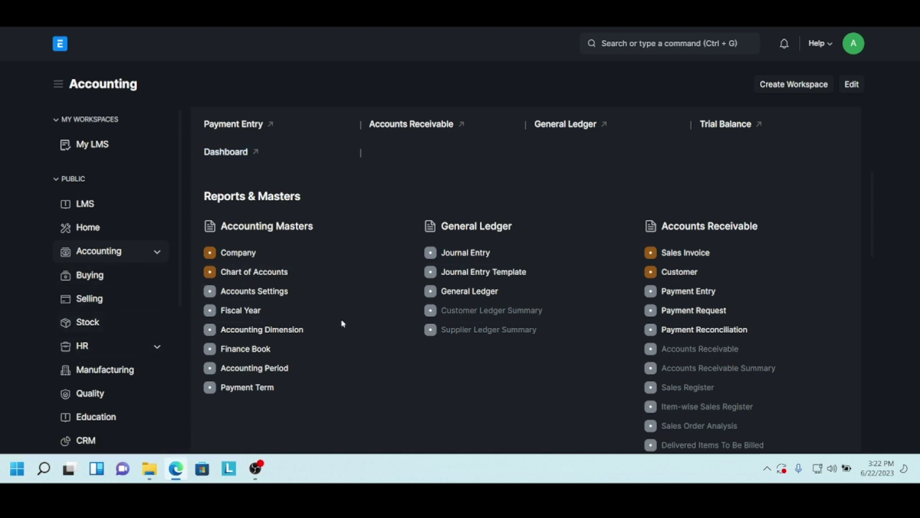
pyautogui.scroll(1, 342, 323)
pyautogui.scroll(3, 342, 324)
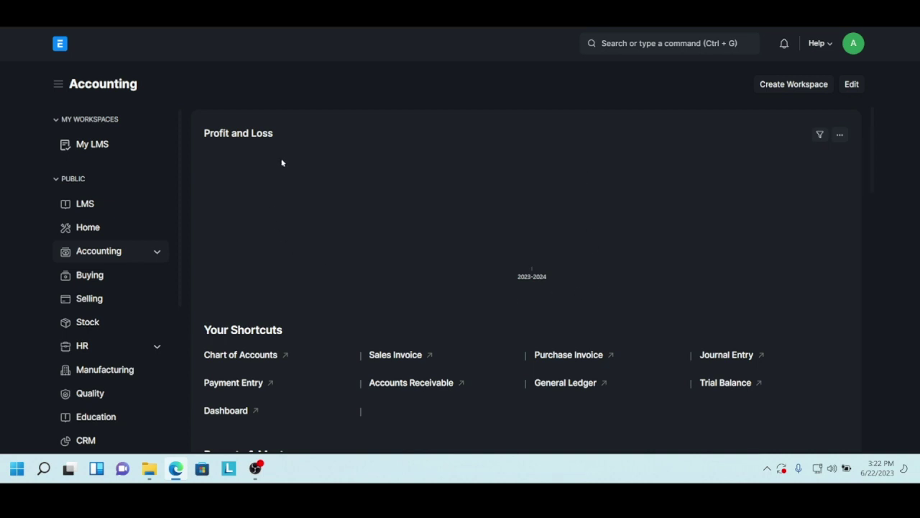
pyautogui.scroll(-2, 290, 168)
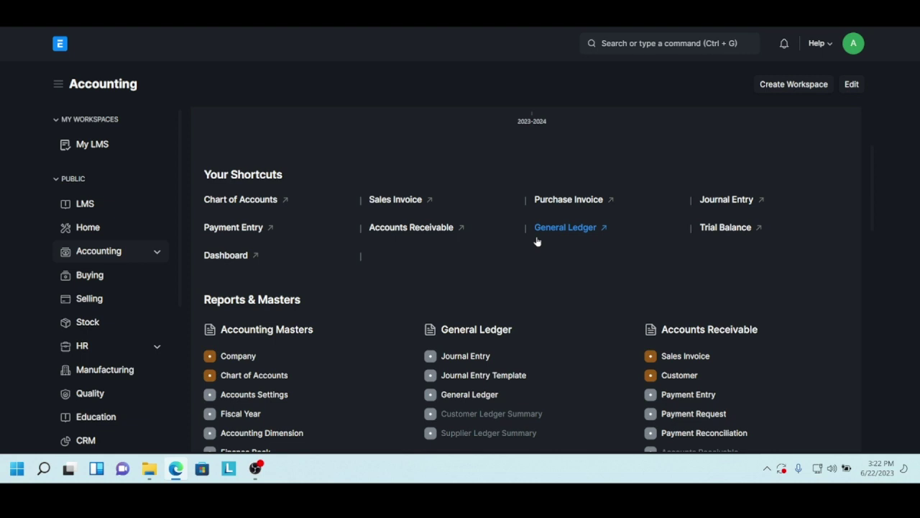
pyautogui.scroll(-1, 538, 242)
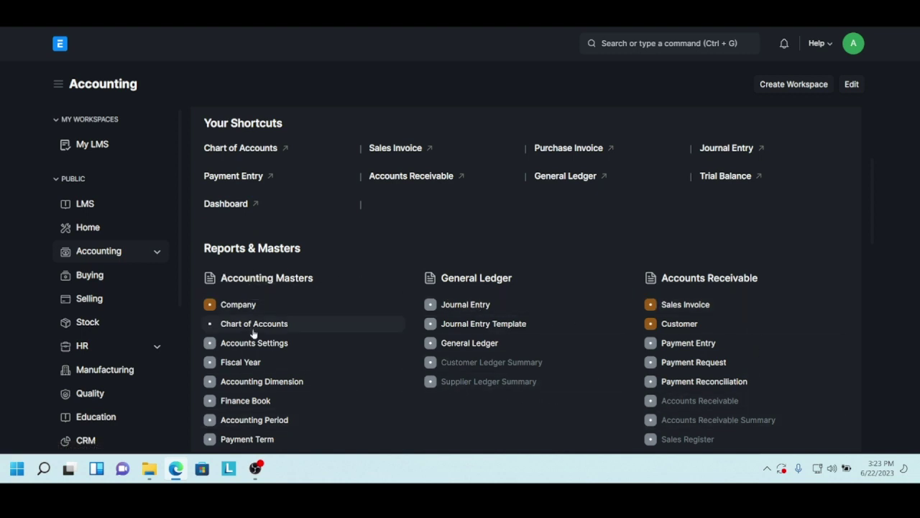
pyautogui.scroll(-3, 253, 333)
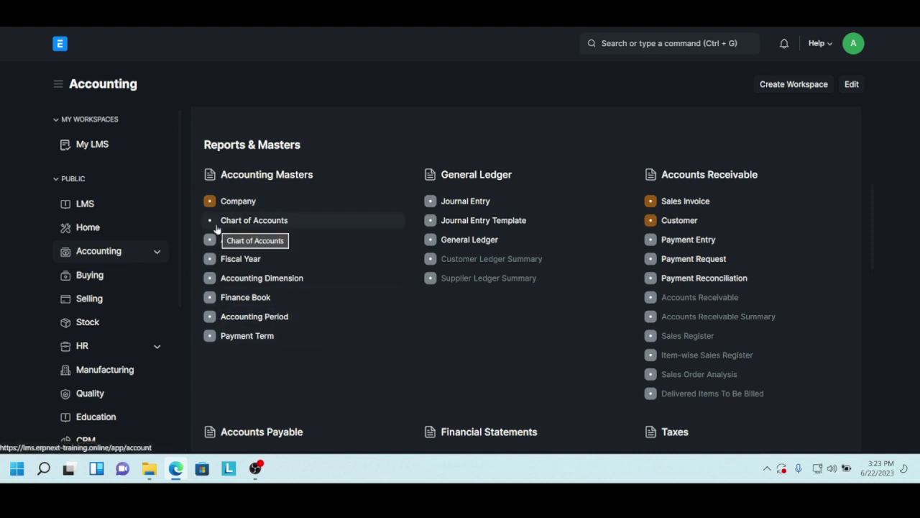
pyautogui.scroll(4, 216, 228)
pyautogui.scroll(-1, 217, 225)
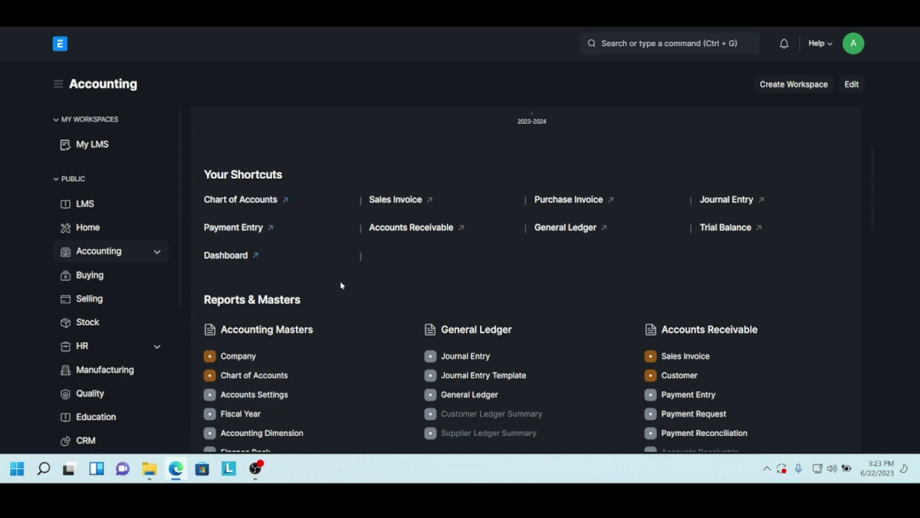
pyautogui.scroll(-6, 349, 291)
pyautogui.scroll(-4, 349, 293)
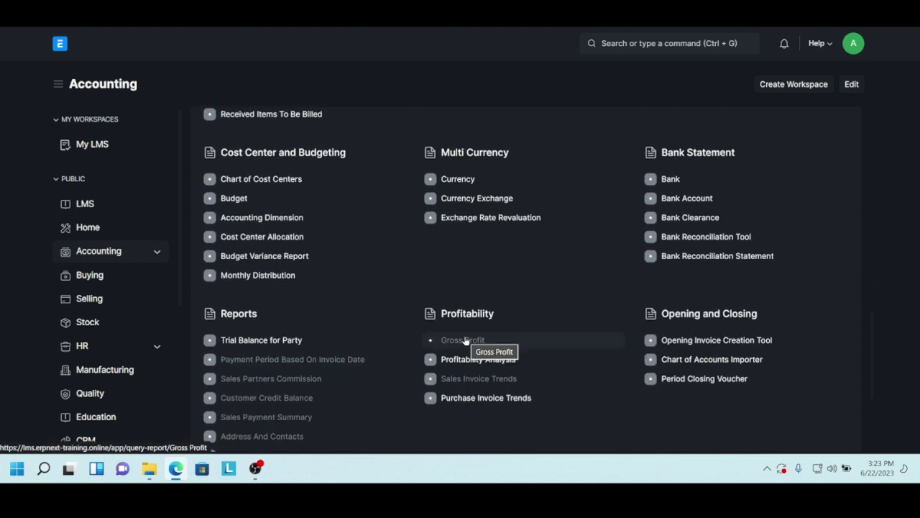
pyautogui.scroll(10, 465, 341)
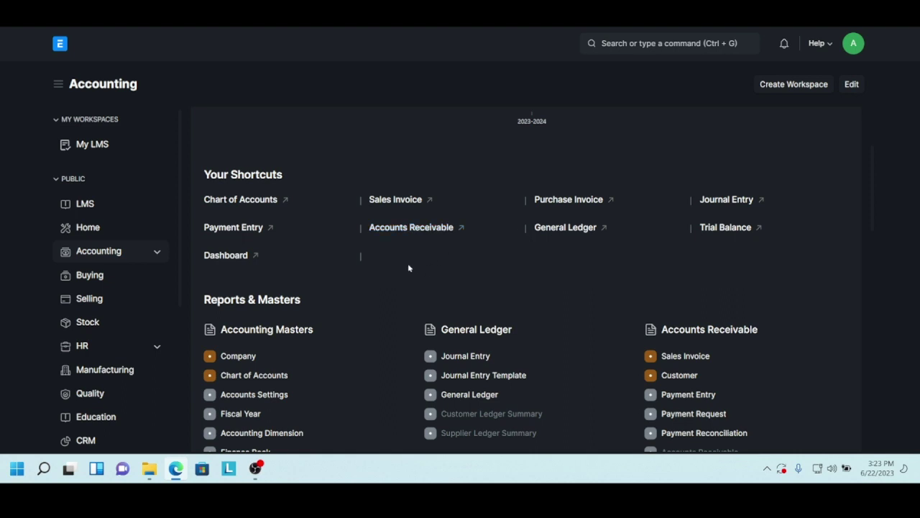
pyautogui.scroll(-1, 408, 265)
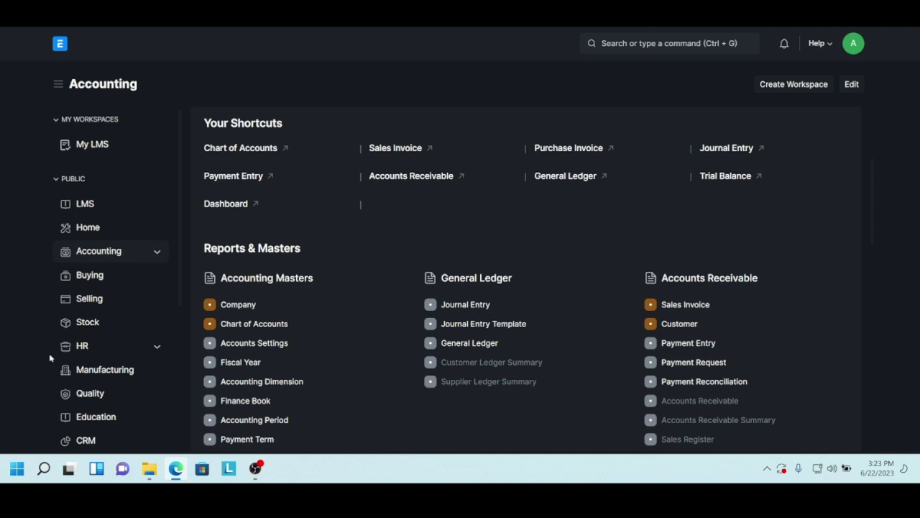
pyautogui.click(94, 326)
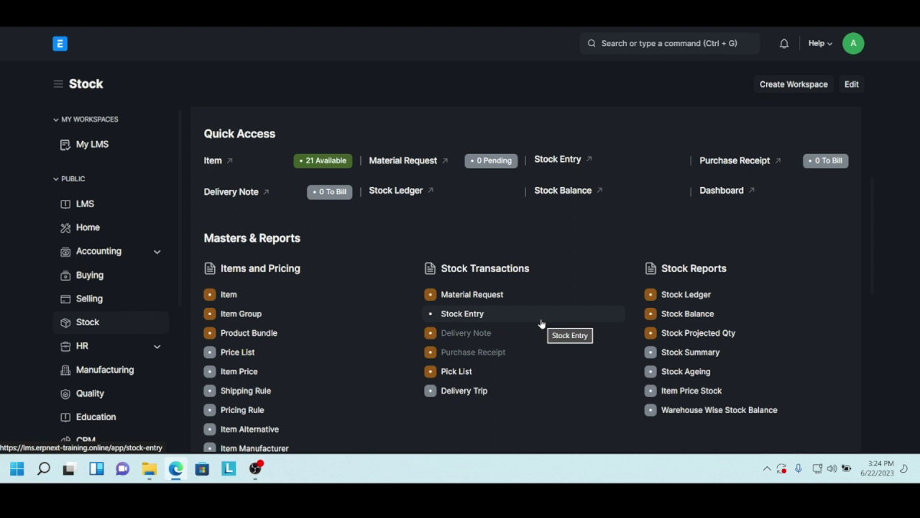
pyautogui.click(625, 42)
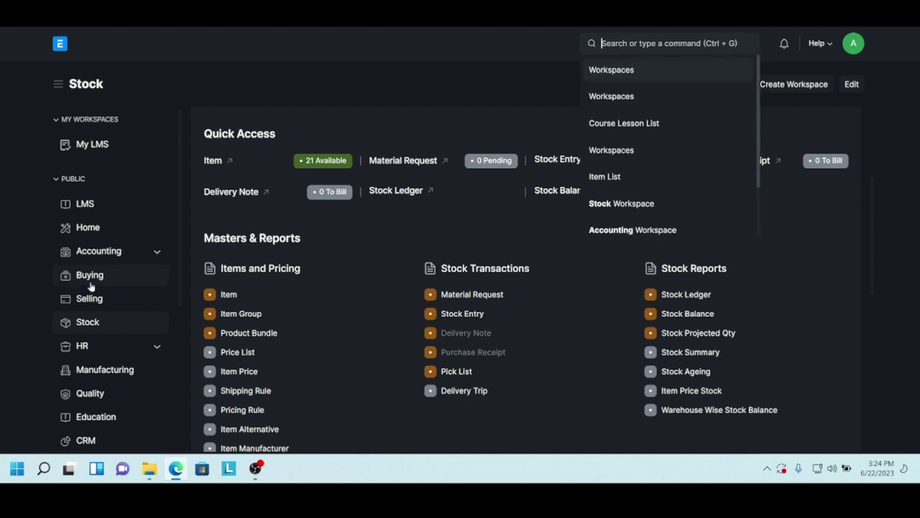
pyautogui.click(101, 251)
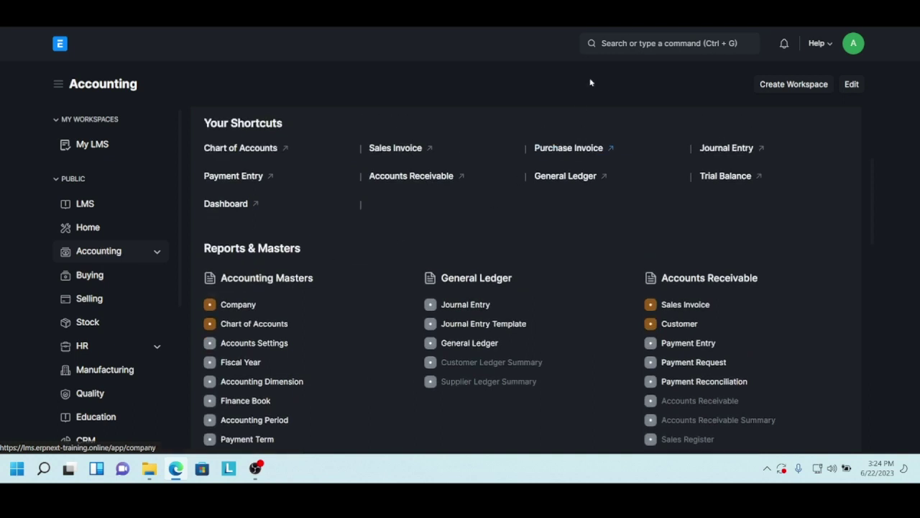
# Search the awesome bar for 'stock' and scroll through the suggestions.
pyautogui.click(635, 44)
pyautogui.write('stgock')
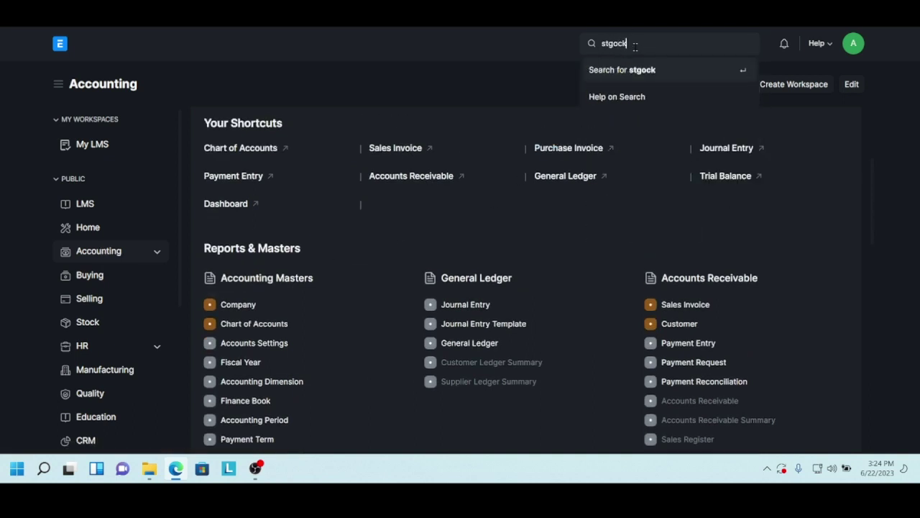
pyautogui.press('BackSpace')
pyautogui.press('BackSpace')
pyautogui.press('BackSpace')
pyautogui.write('o')
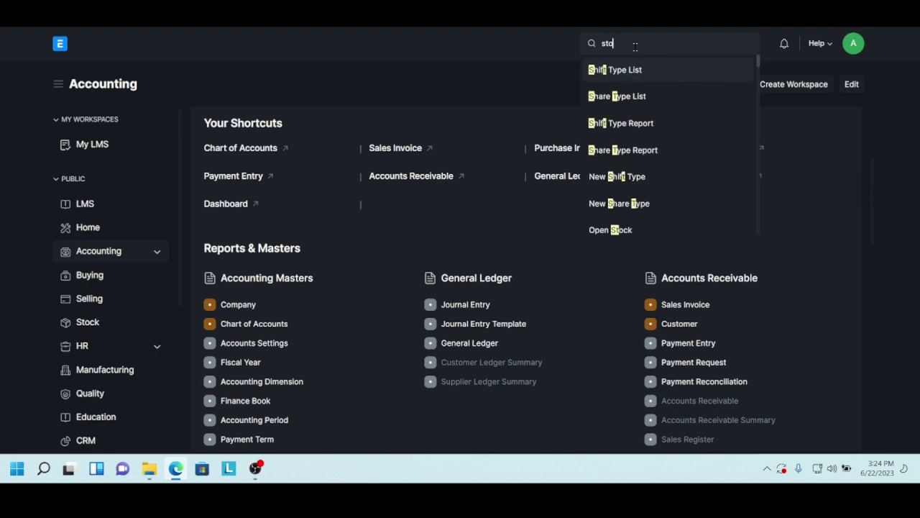
pyautogui.write('ck')
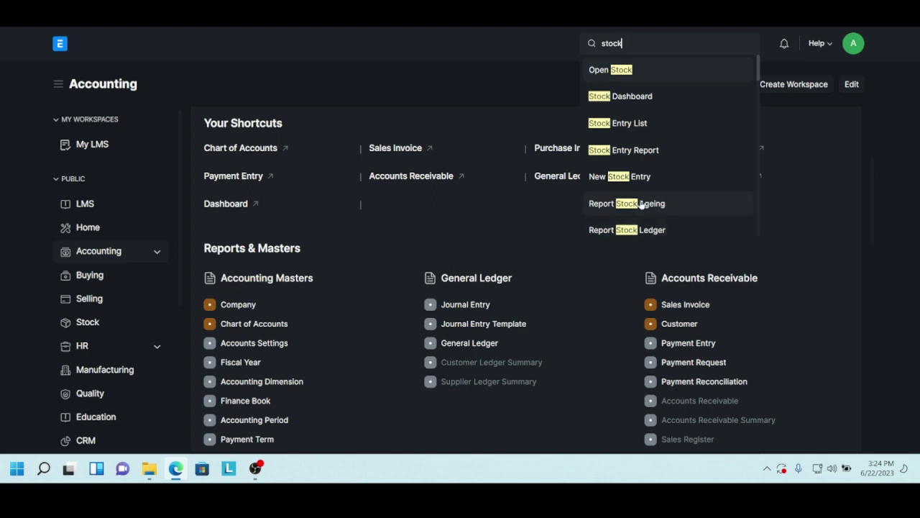
pyautogui.scroll(-5, 640, 204)
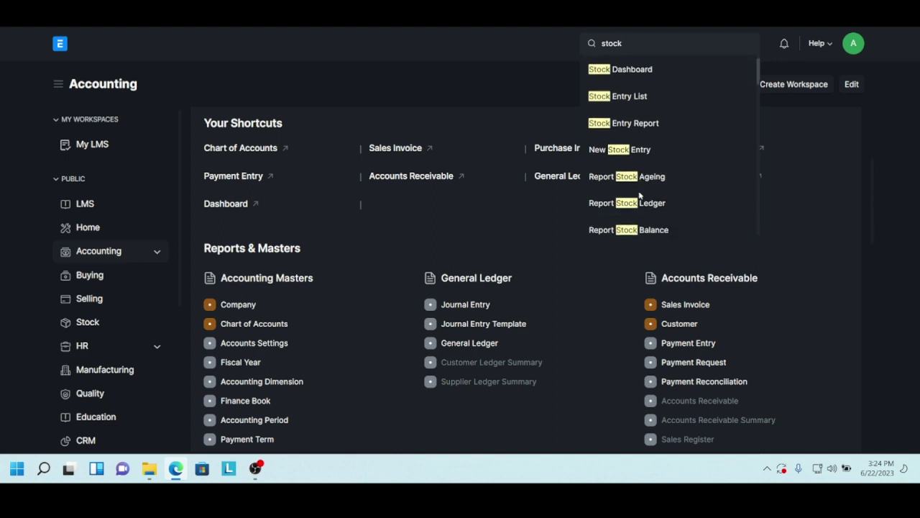
pyautogui.scroll(-2, 640, 194)
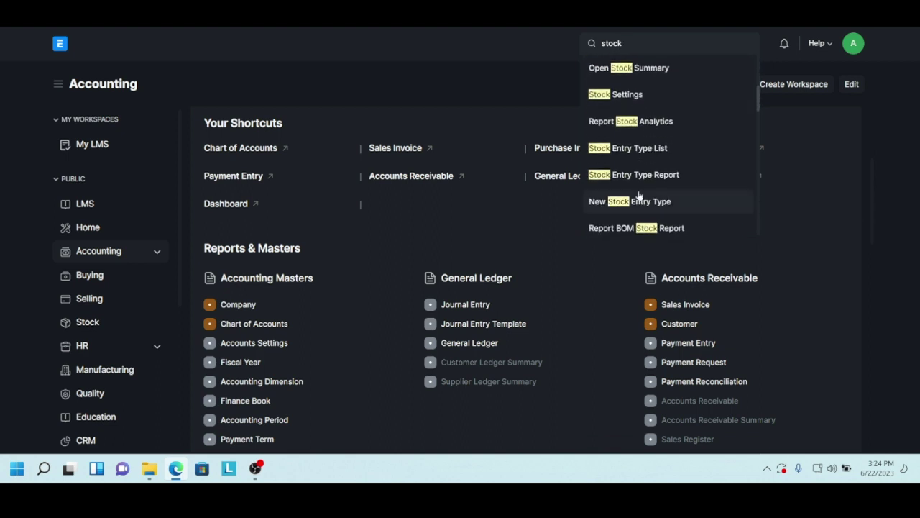
pyautogui.scroll(-3, 639, 194)
pyautogui.scroll(5, 640, 196)
pyautogui.scroll(5, 640, 194)
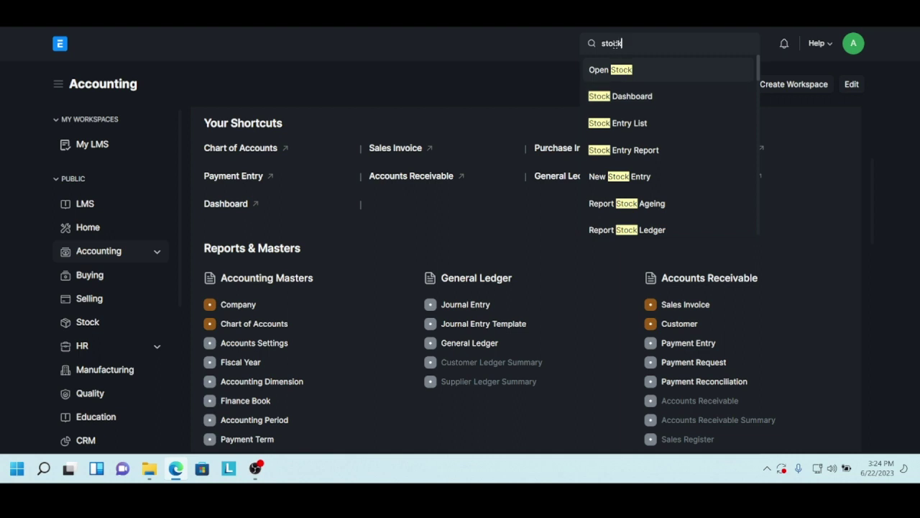
# Replace the search term with 'purchase', then dismiss the suggestion dropdown.
pyautogui.hotkey('ctrl', 'a')
pyautogui.write('purcha')
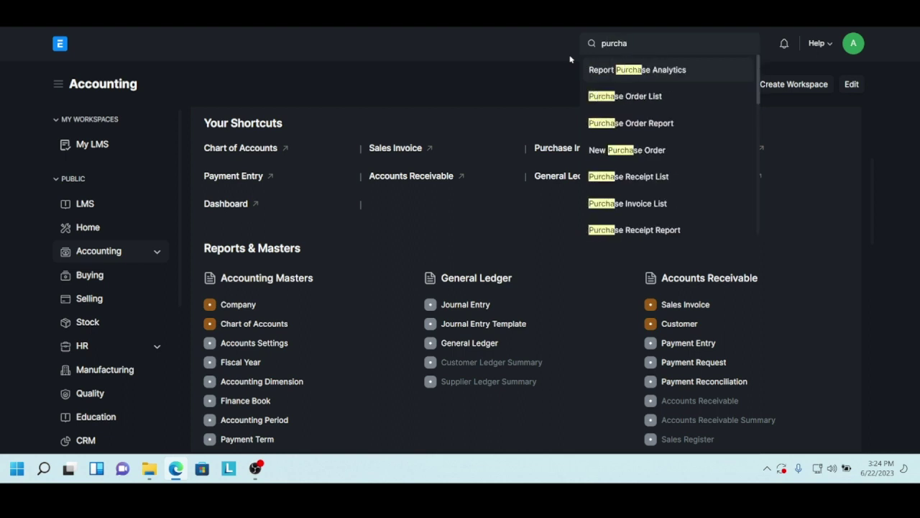
pyautogui.write('se')
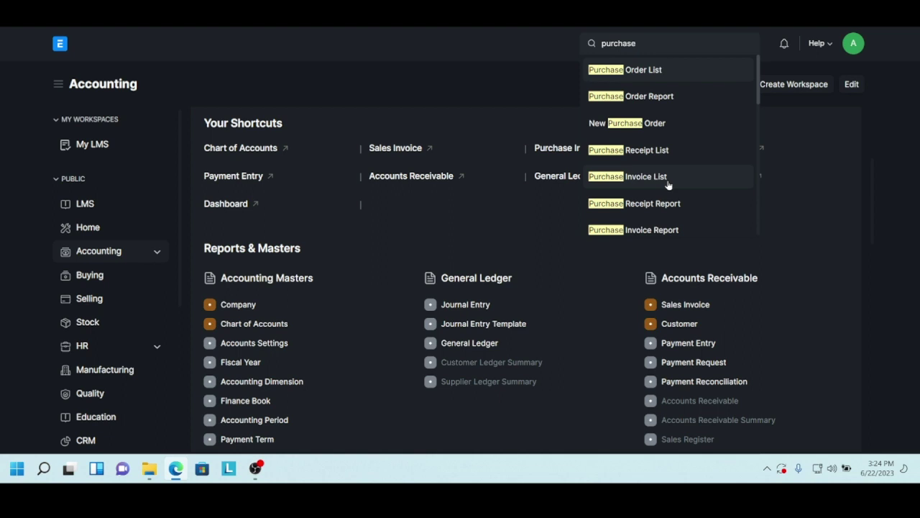
pyautogui.click(494, 73)
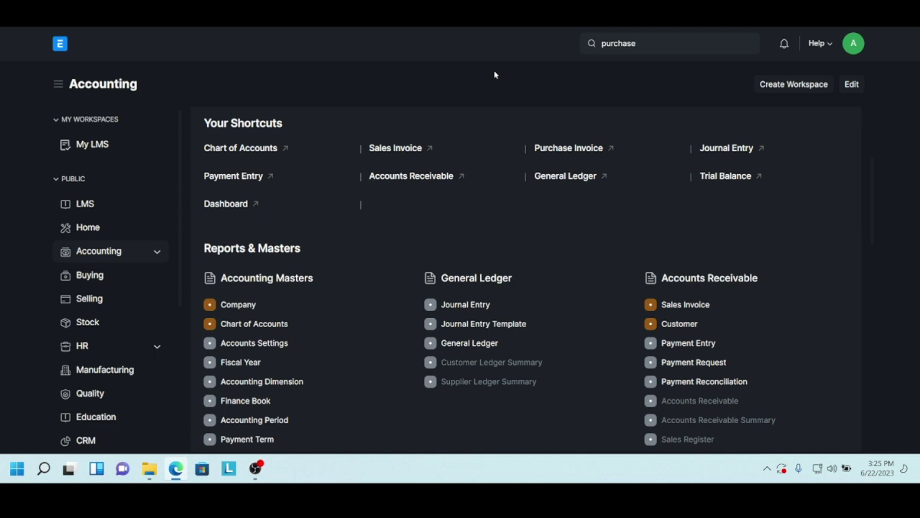
# Open production plan MFG-PP-2023-00007 from Manufacturing's Production Plan list.
pyautogui.click(123, 371)
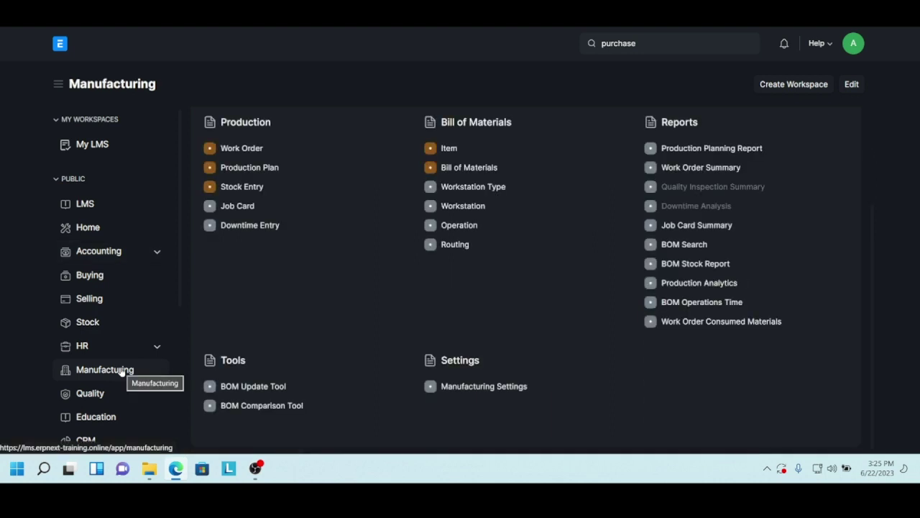
pyautogui.click(276, 172)
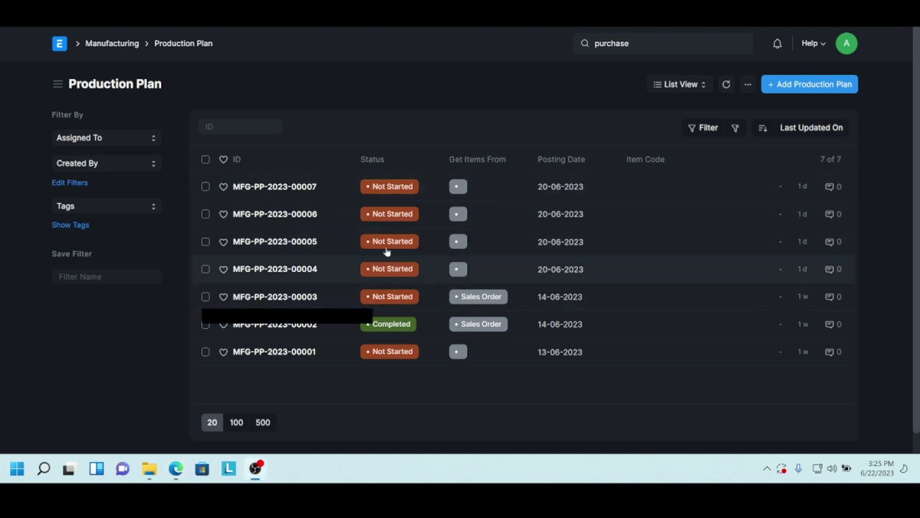
pyautogui.click(310, 187)
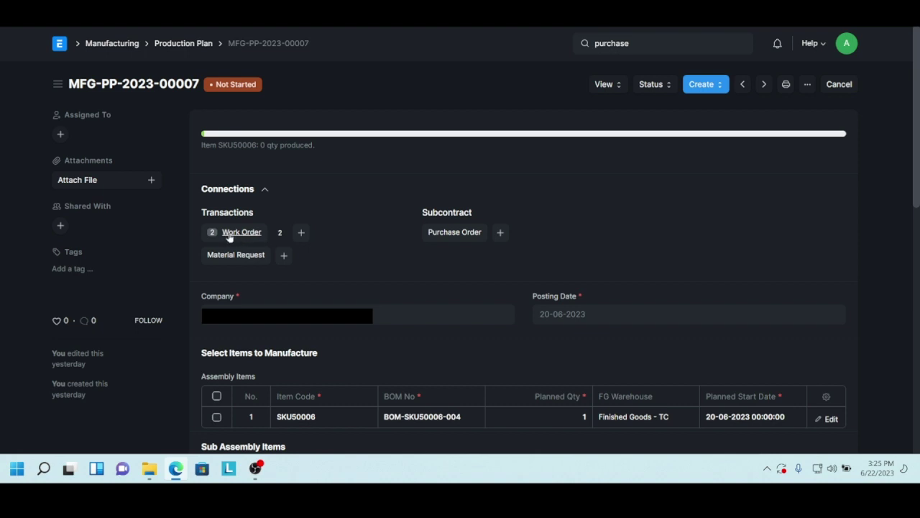
# Open the Work Order link in the plan's Connections panel to list its two work orders.
pyautogui.click(242, 234)
pyautogui.click(251, 234)
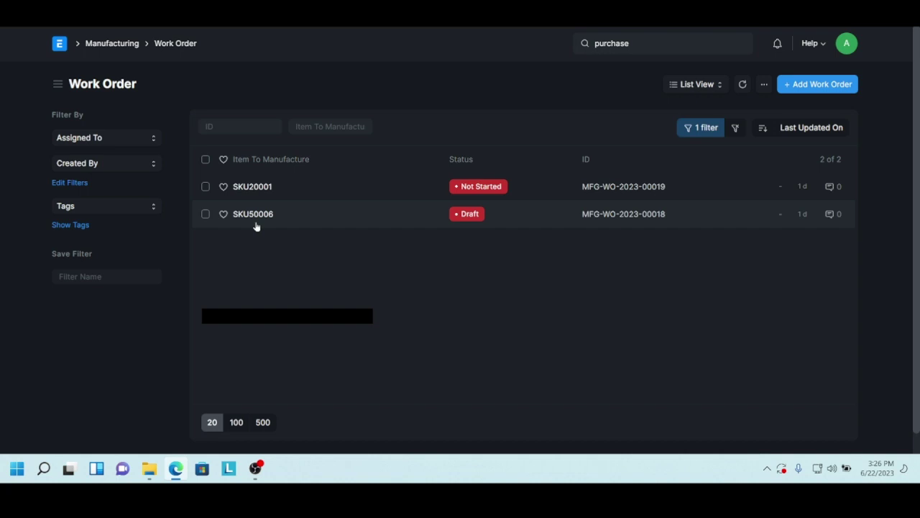
# Reopen the Work Order list from Manufacturing and clear its filter to show all 19 work orders.
pyautogui.click(122, 44)
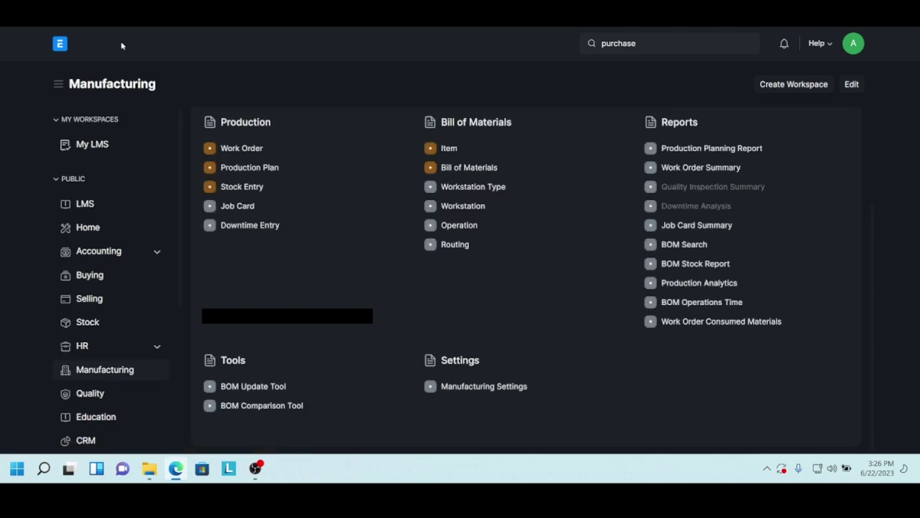
pyautogui.click(242, 149)
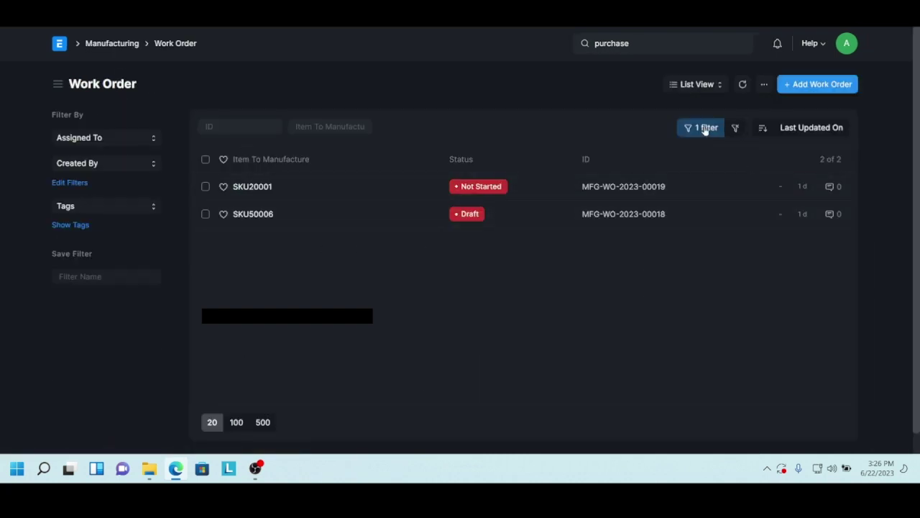
pyautogui.click(703, 129)
pyautogui.click(693, 196)
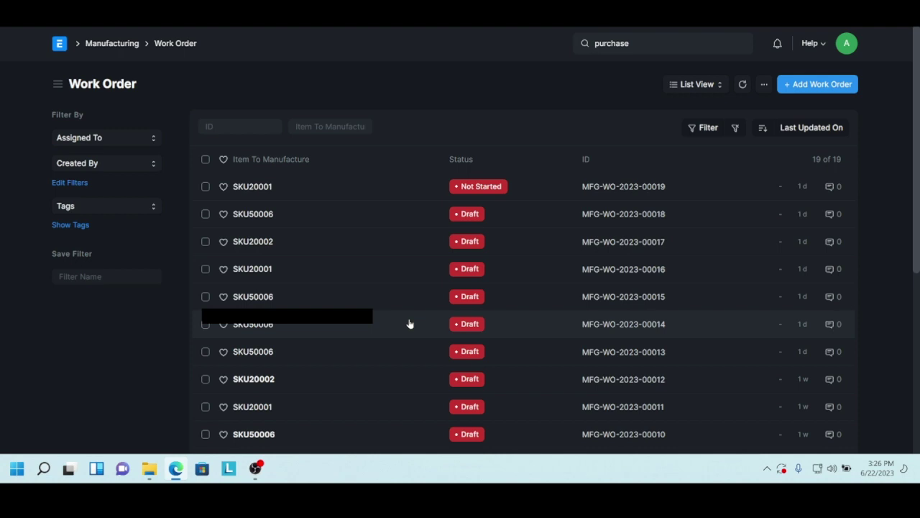
pyautogui.scroll(-5, 344, 260)
pyautogui.scroll(1, 344, 260)
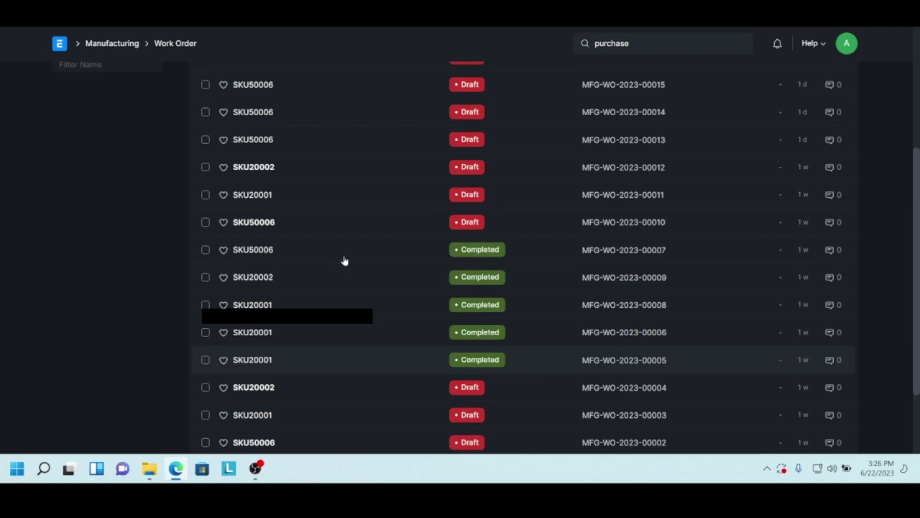
pyautogui.scroll(4, 344, 261)
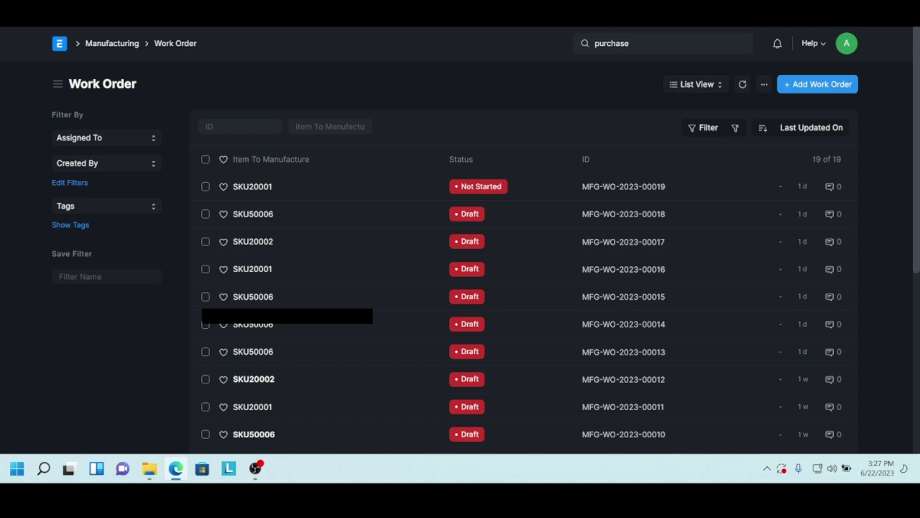
# Go Home, view Buying's Purchase Order list, then return Home and open Manufacturing.
pyautogui.click(255, 468)
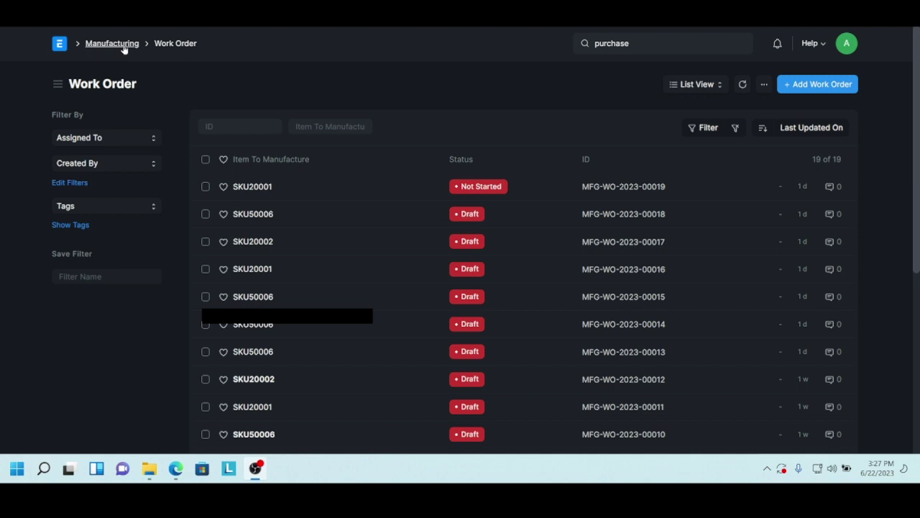
pyautogui.click(60, 45)
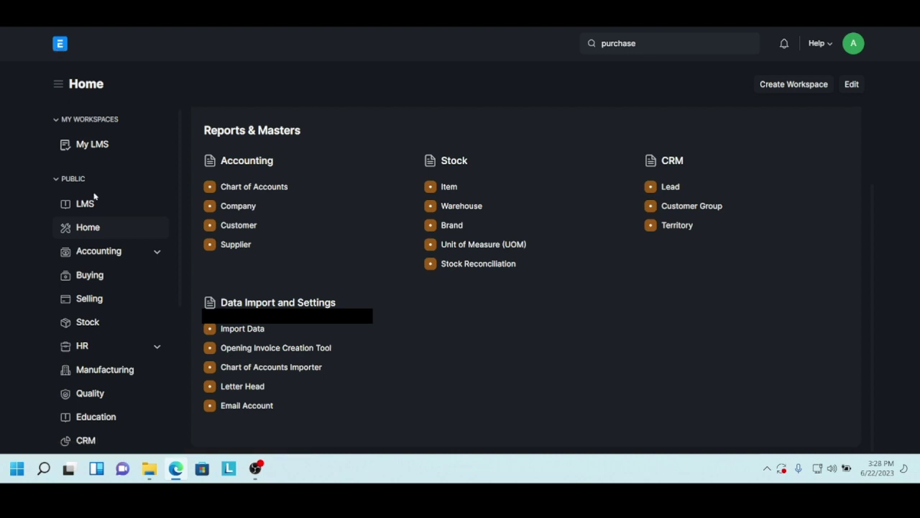
pyautogui.click(91, 275)
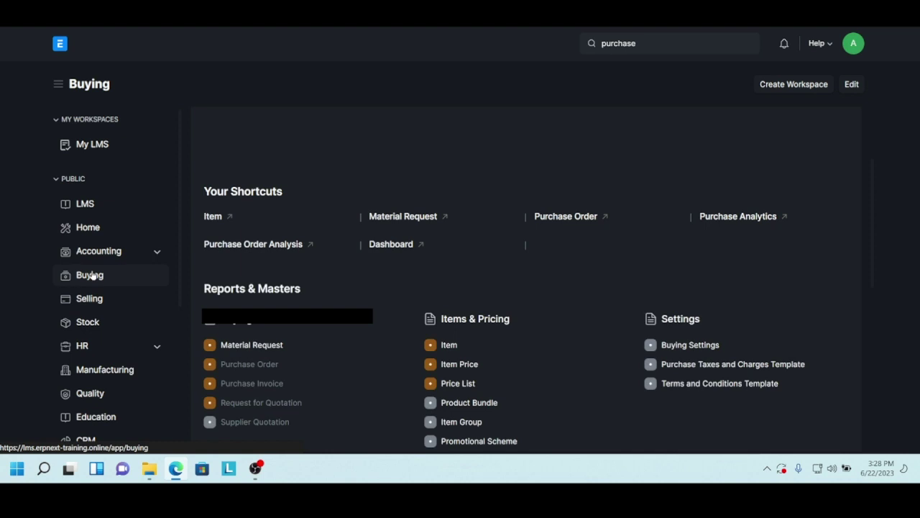
pyautogui.click(264, 370)
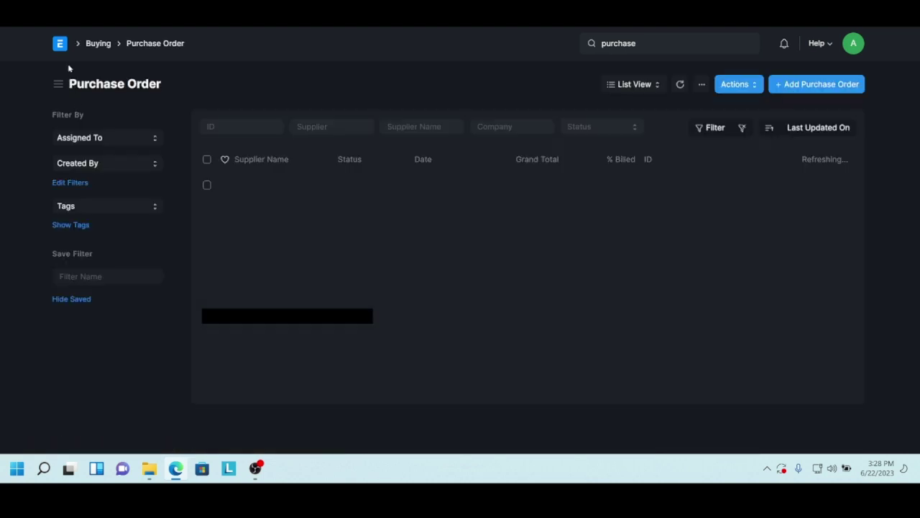
pyautogui.click(60, 44)
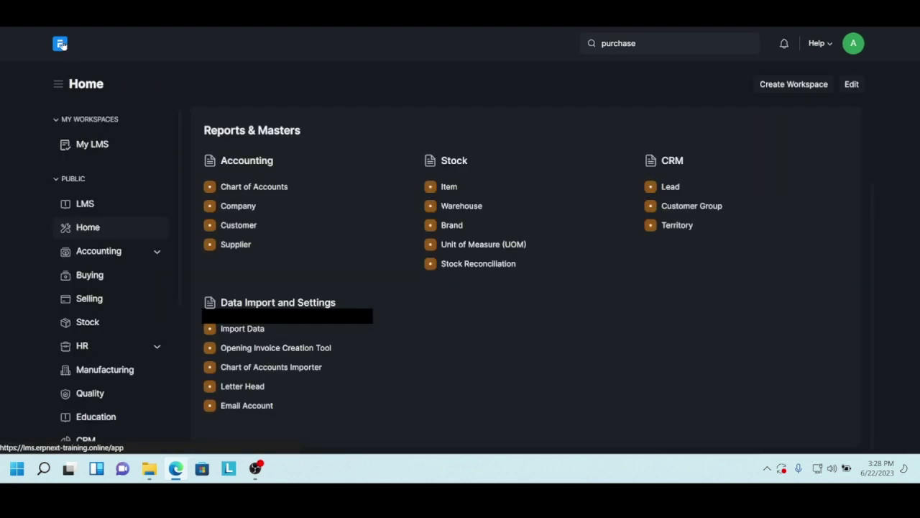
pyautogui.click(122, 370)
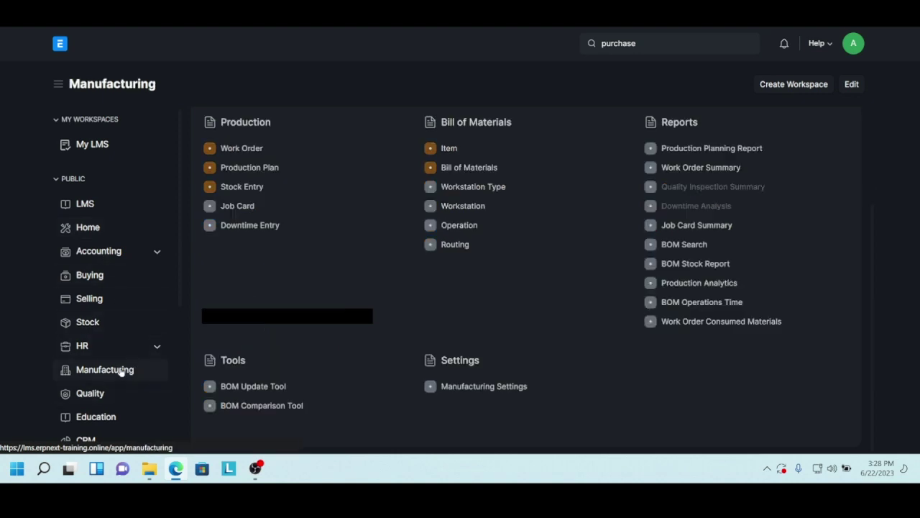
pyautogui.click(248, 170)
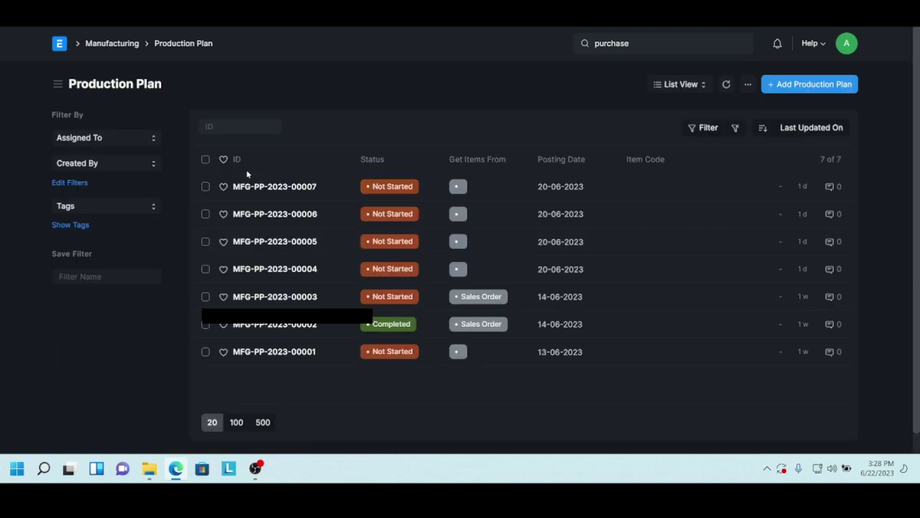
pyautogui.click(273, 189)
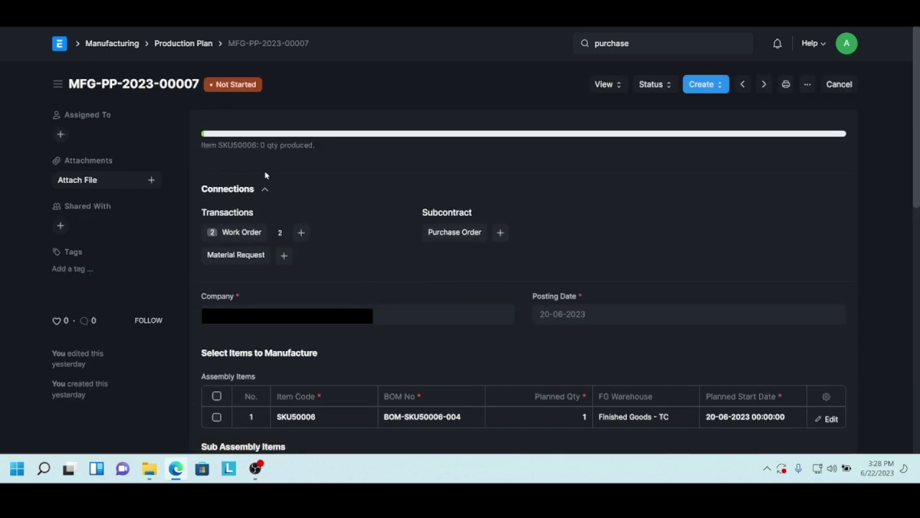
pyautogui.click(184, 45)
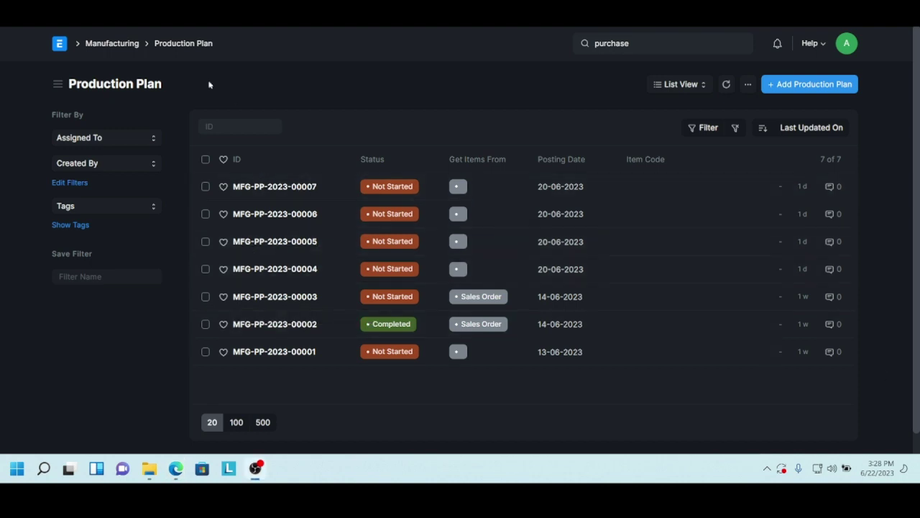
pyautogui.click(120, 45)
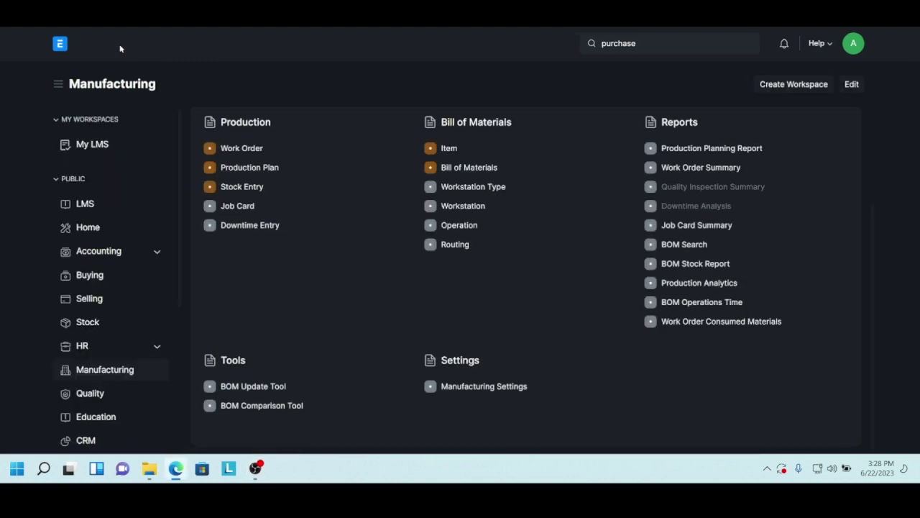
# Use the ERPNext logo to return to the Home workspace.
pyautogui.click(62, 45)
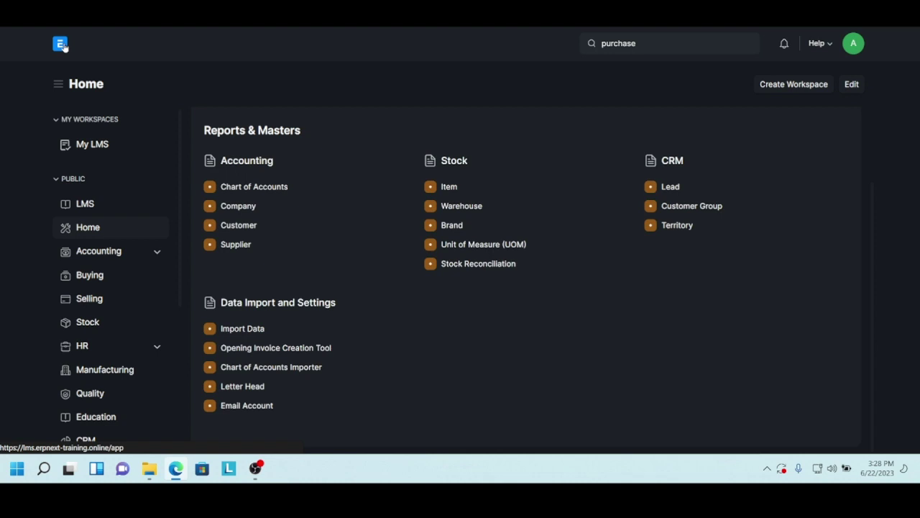